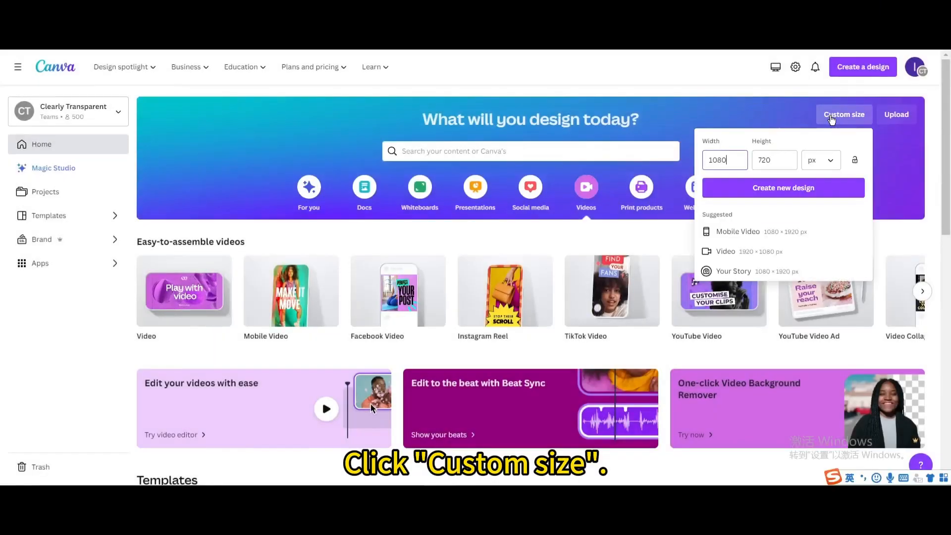
# - Create a new blank custom-size design of 1080 × 720 px
pyautogui.click(775, 160)
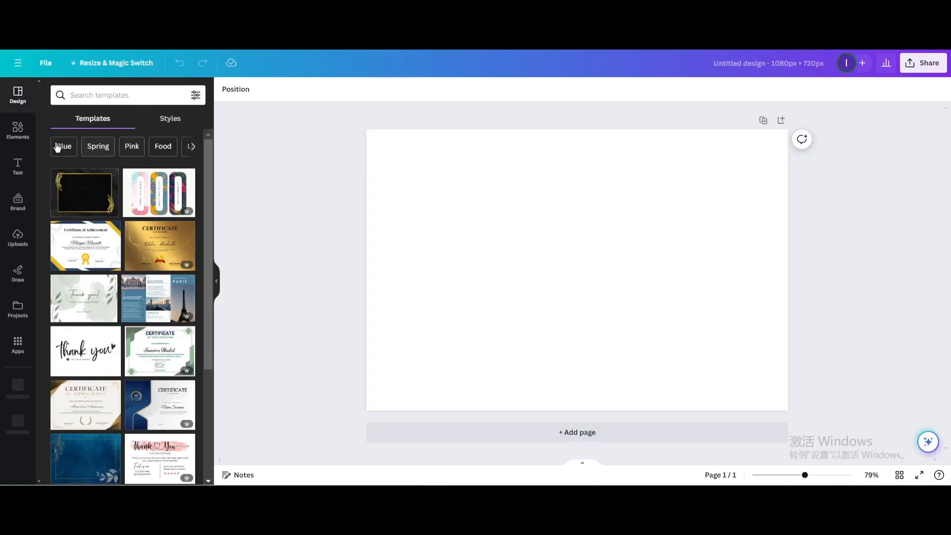
# - Add the mountain hiker photo from Elements and set it as the page background
pyautogui.click(32, 135)
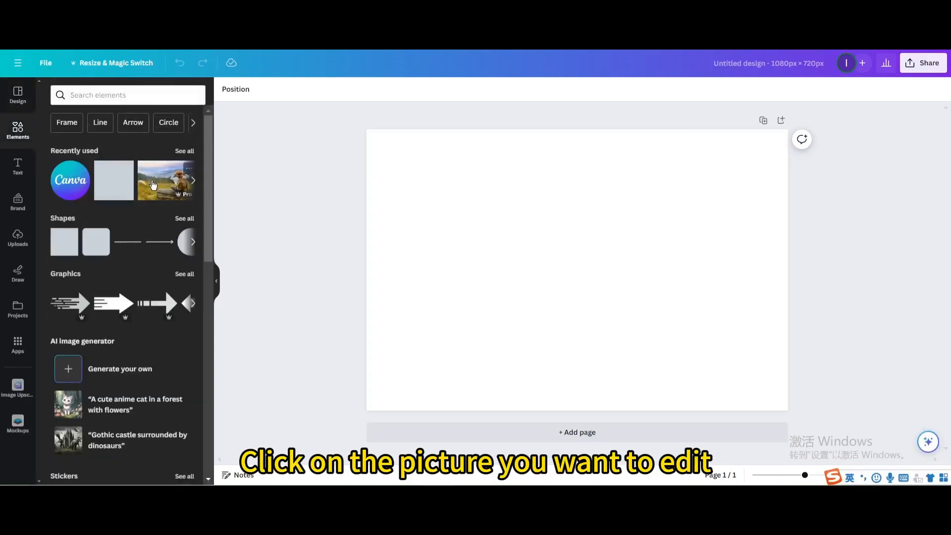
pyautogui.click(153, 185)
pyautogui.rightClick(466, 225)
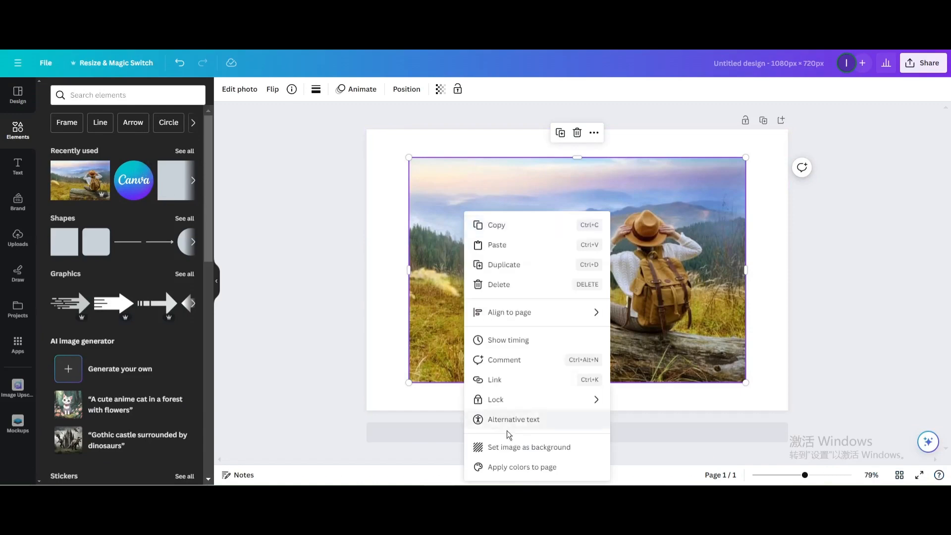
pyautogui.click(520, 446)
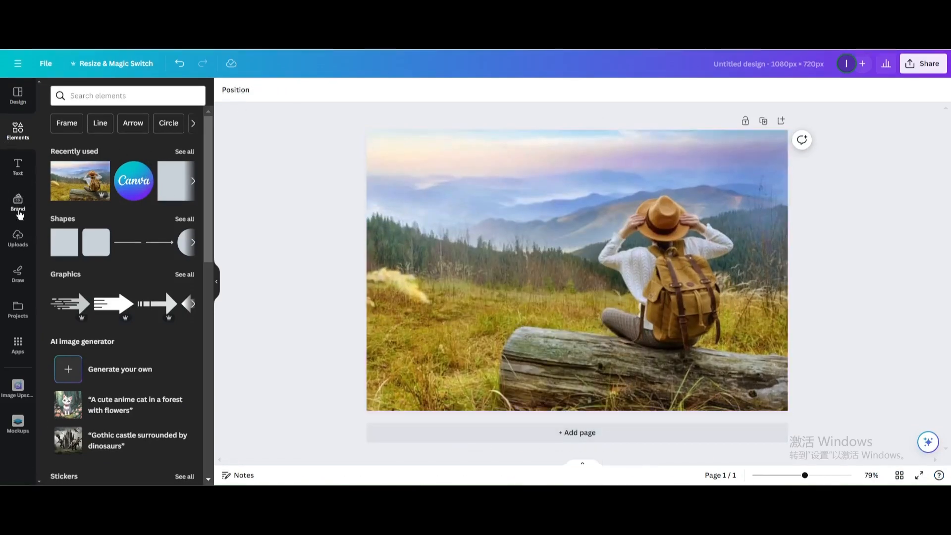
# - Add a square shape and stretch it from the top-left corner to cover the full 1080 × 720 page
pyautogui.click(64, 242)
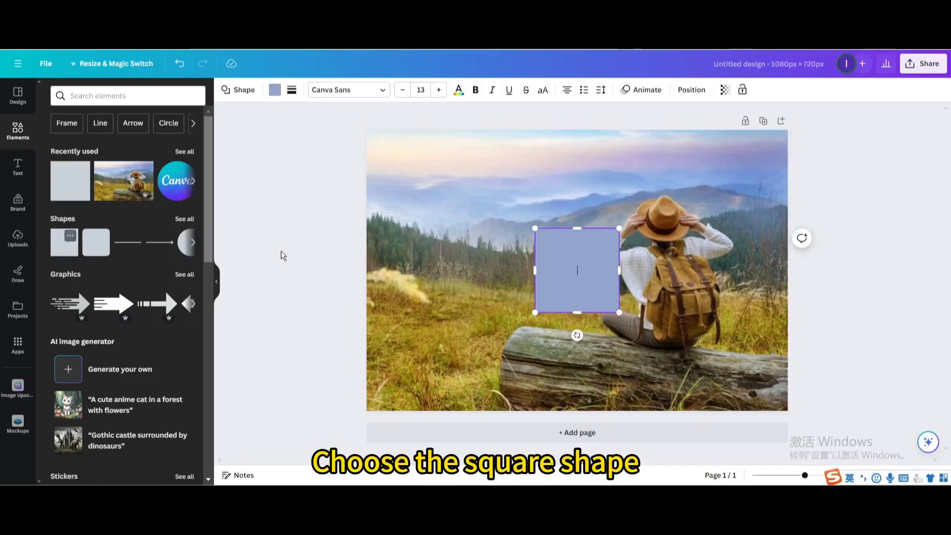
pyautogui.moveTo(551, 261); pyautogui.dragTo(386, 161)
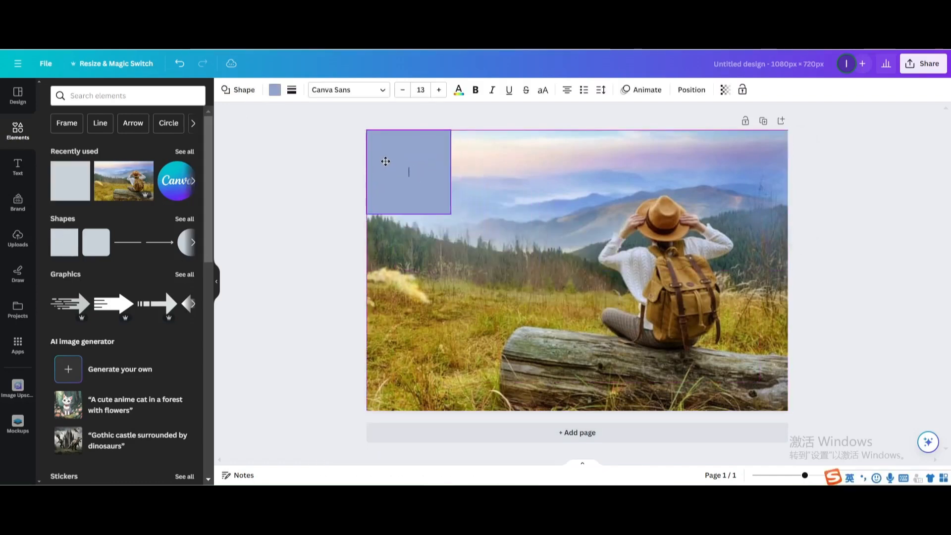
pyautogui.moveTo(450, 213); pyautogui.dragTo(789, 411)
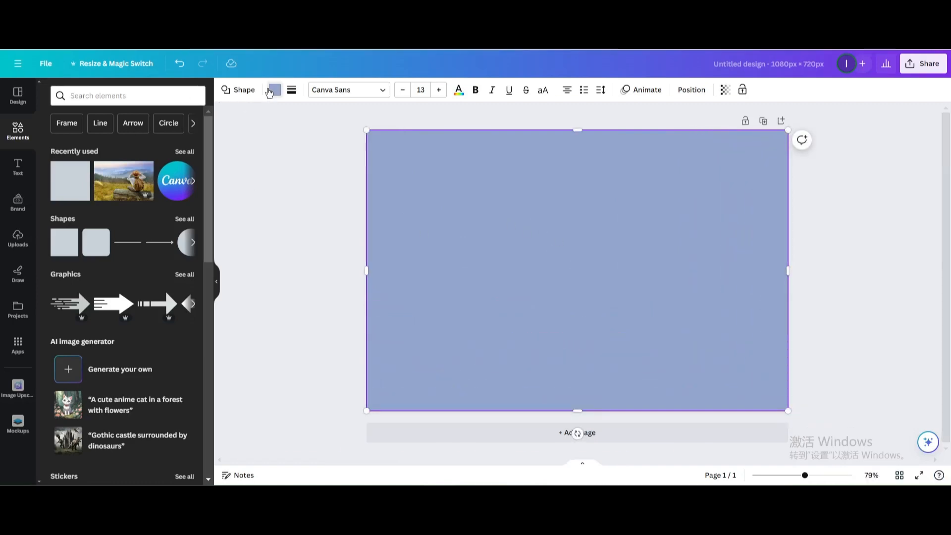
# - Fill the rectangle with a gradient and set its first colour to crimson #D61247
pyautogui.click(275, 90)
pyautogui.scroll(-2, 52, 392)
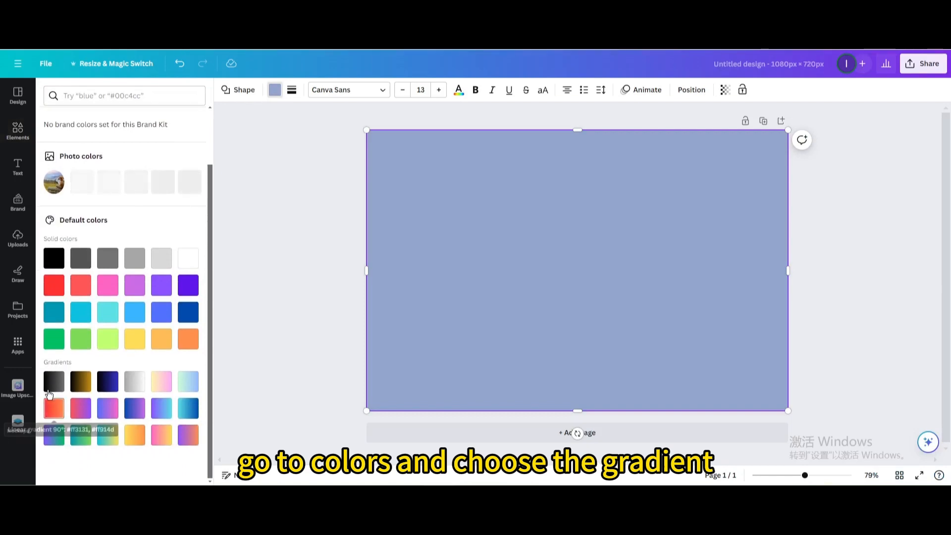
pyautogui.click(53, 382)
pyautogui.scroll(2, 67, 145)
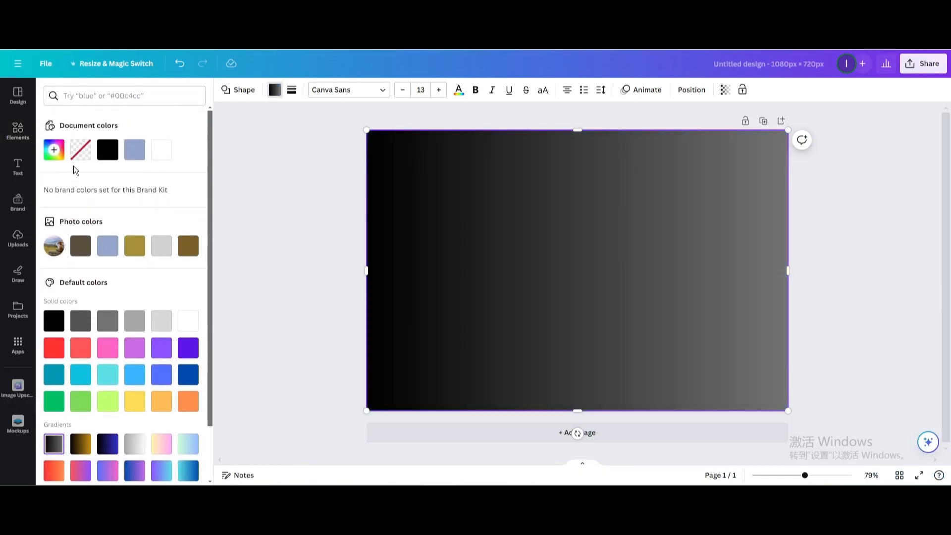
pyautogui.click(54, 149)
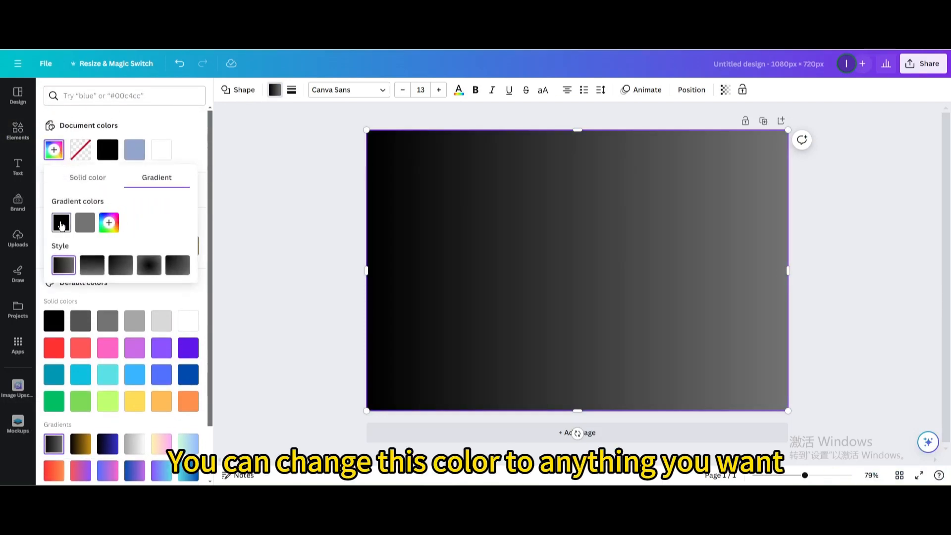
pyautogui.click(61, 223)
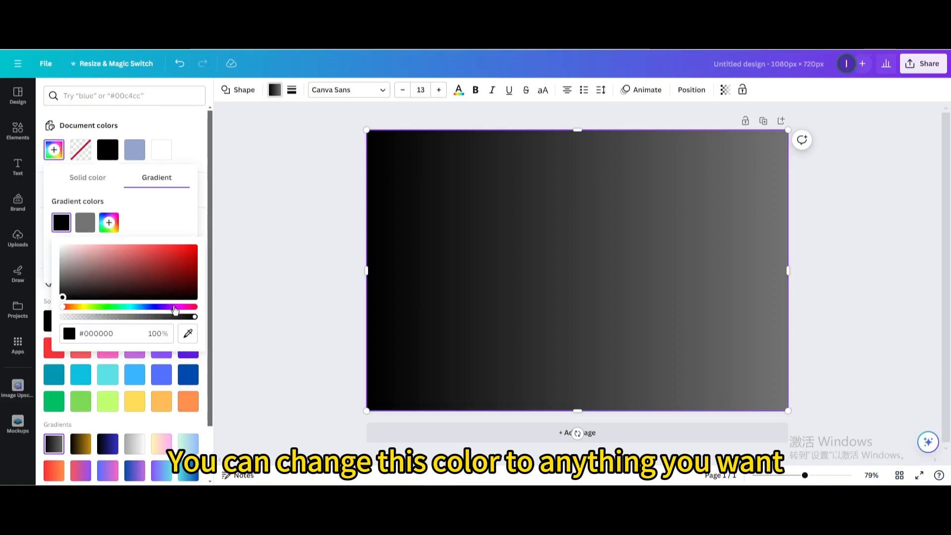
pyautogui.moveTo(176, 310); pyautogui.dragTo(191, 310)
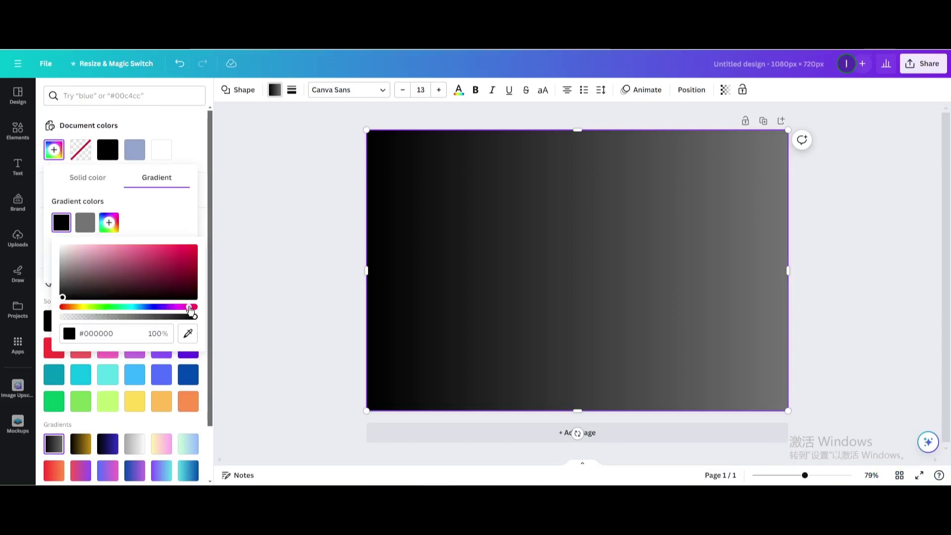
pyautogui.click(178, 254)
pyautogui.moveTo(178, 253); pyautogui.dragTo(184, 253)
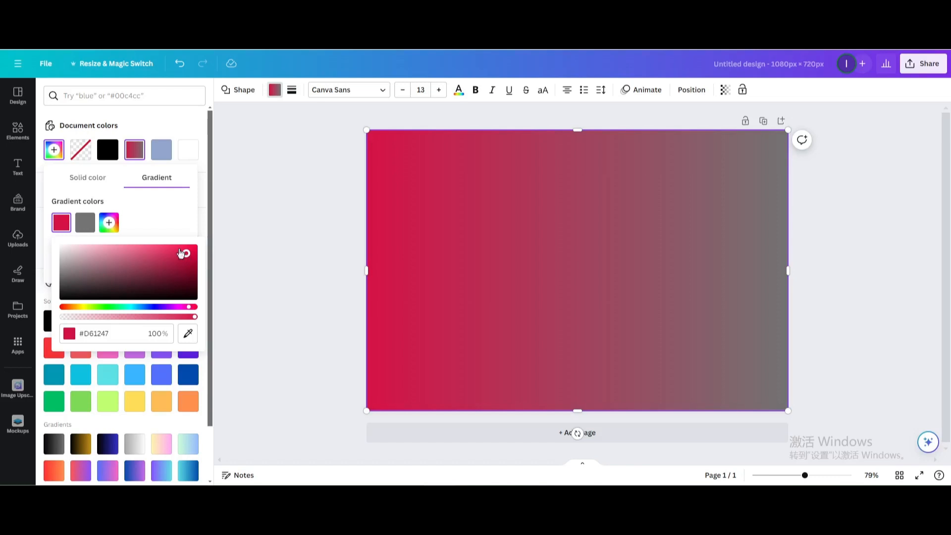
# - Make the gradient's second colour fully transparent so the photo shows through on the right
pyautogui.click(87, 224)
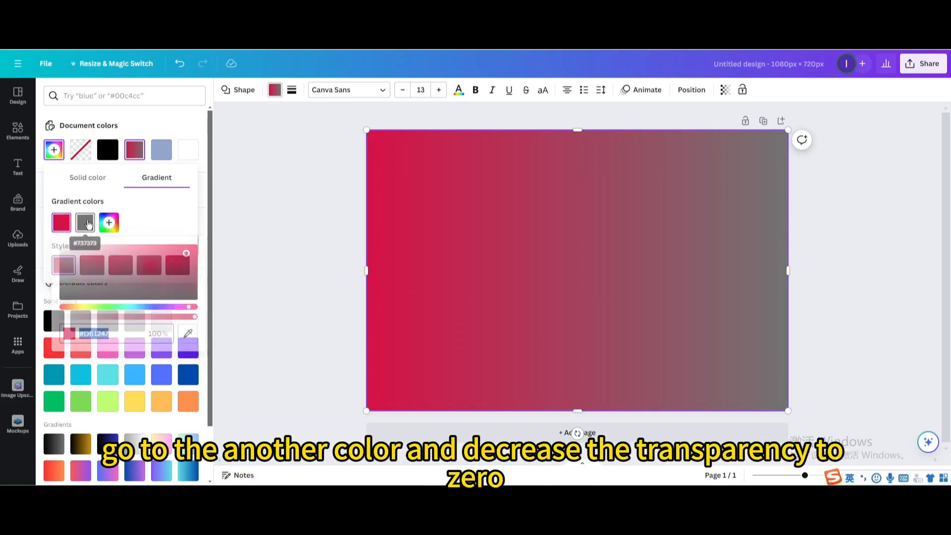
pyautogui.moveTo(216, 319); pyautogui.dragTo(87, 318)
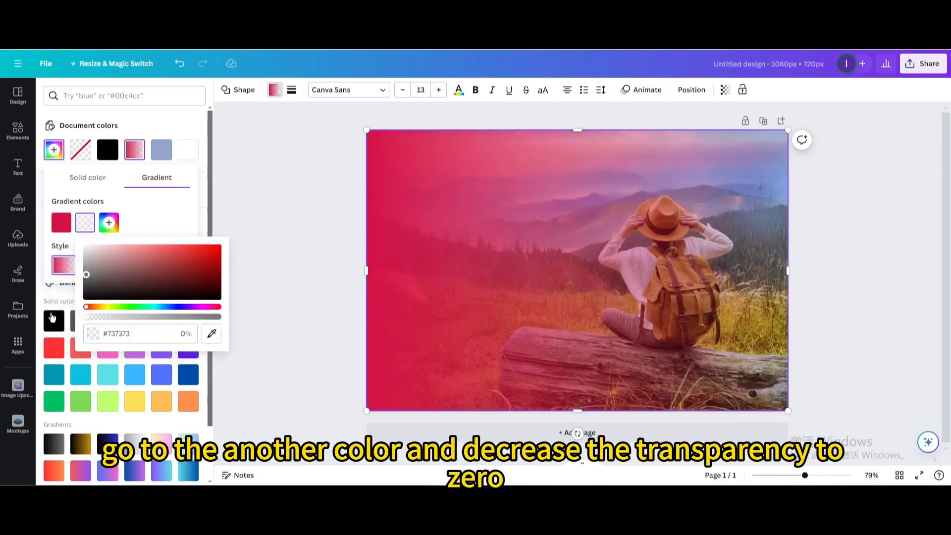
pyautogui.click(173, 214)
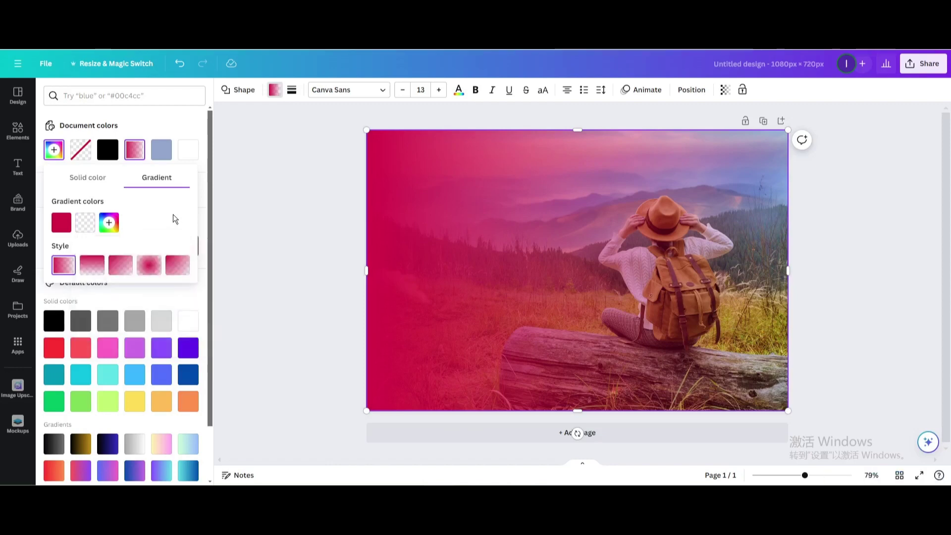
# - Add a third gradient stop and set the middle colour to teal-green #20BD93
pyautogui.click(108, 224)
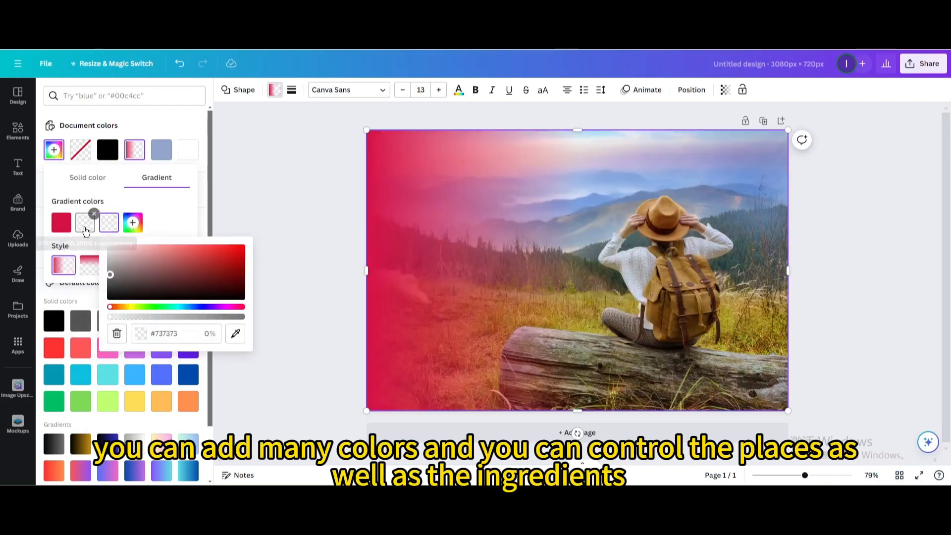
pyautogui.click(84, 223)
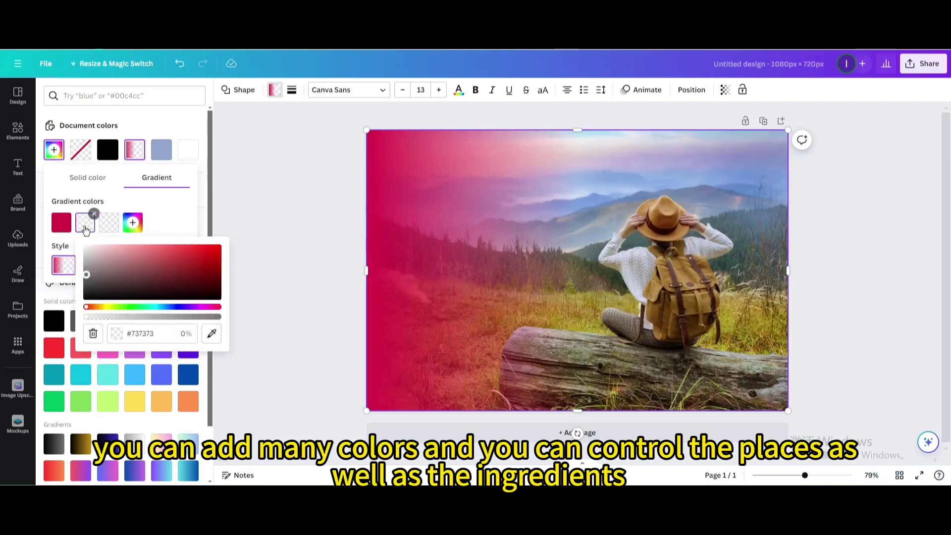
pyautogui.click(148, 311)
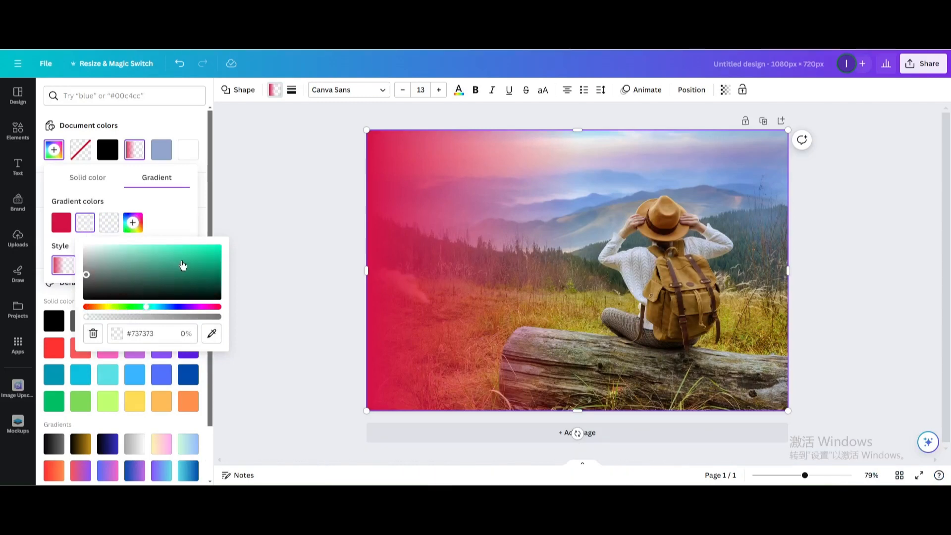
pyautogui.click(183, 259)
pyautogui.click(198, 259)
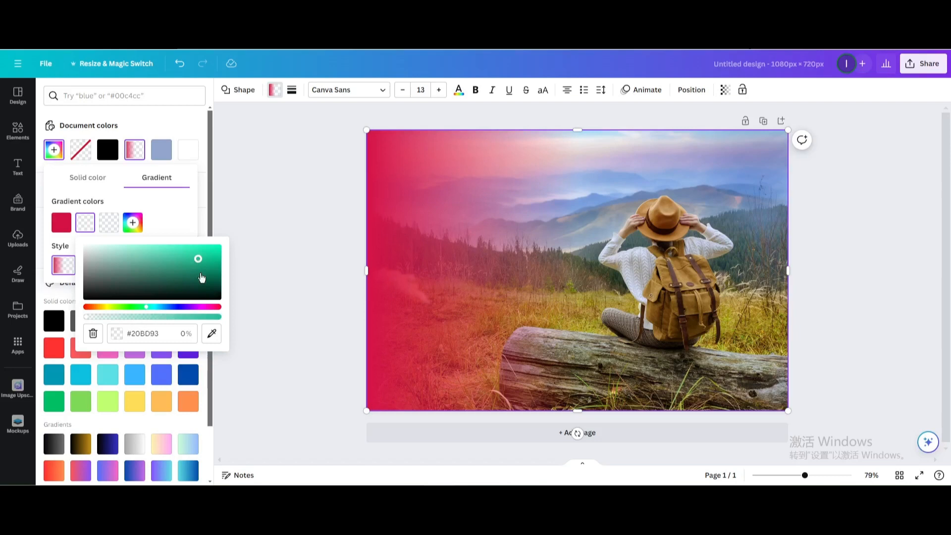
# - Set the middle green colour's opacity to about 63%
pyautogui.moveTo(90, 320); pyautogui.dragTo(182, 327)
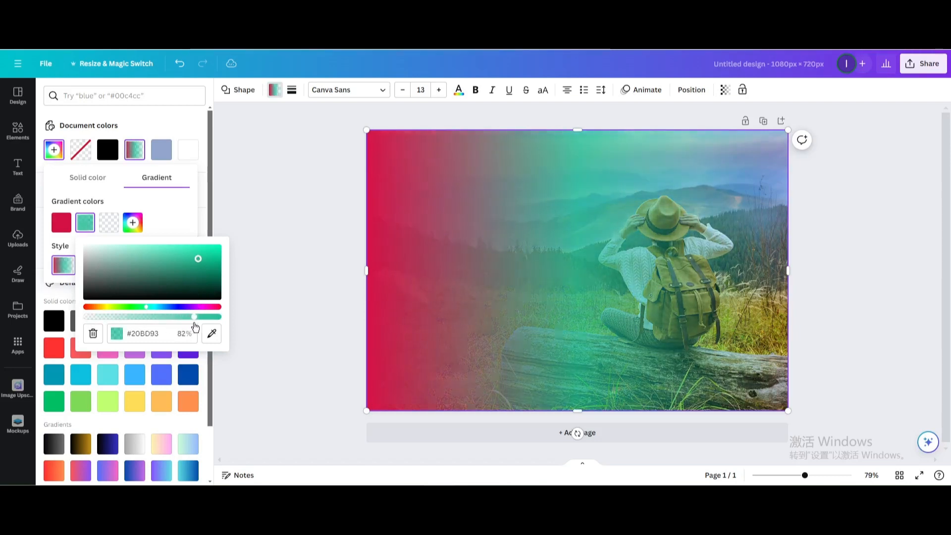
pyautogui.moveTo(183, 327); pyautogui.dragTo(171, 325)
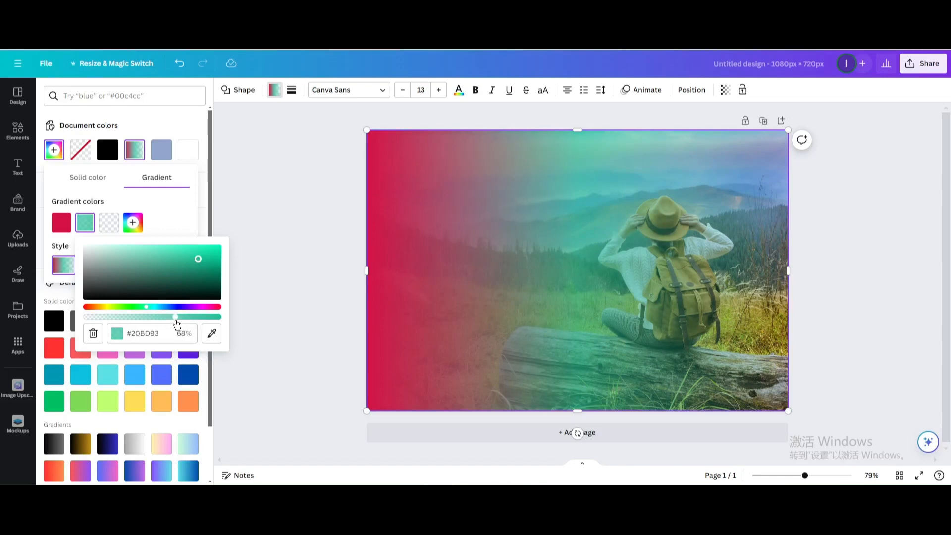
pyautogui.click(260, 299)
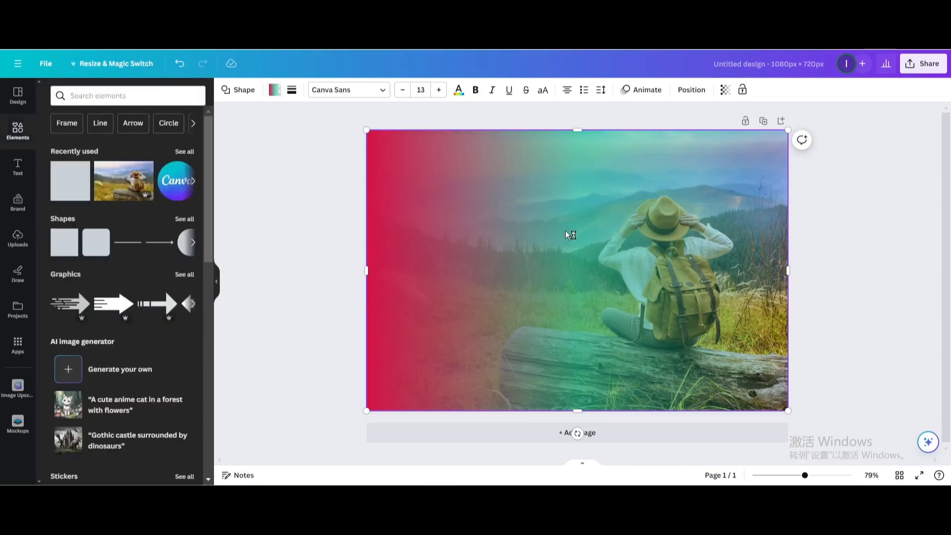
# - Narrow the gradient overlay to about 672 px wide on the left, leaving the hiker clear
pyautogui.moveTo(788, 271); pyautogui.dragTo(629, 266)
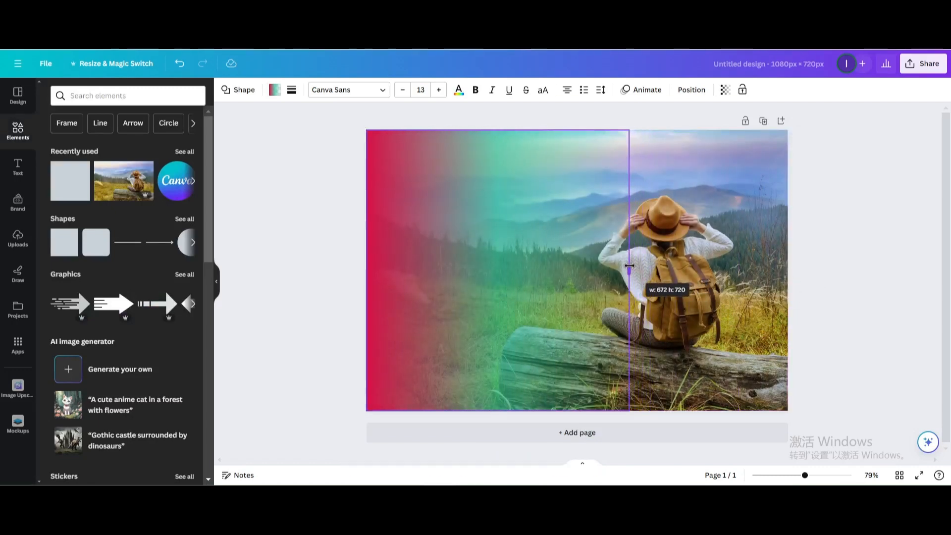
pyautogui.click(822, 229)
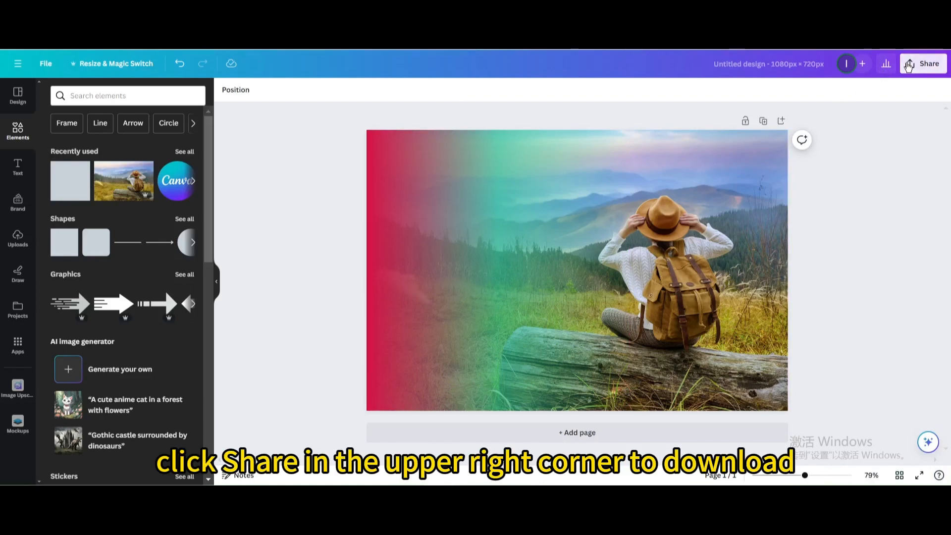
# - Download the design via Share as a 1080 × 720 JPG file
pyautogui.click(923, 64)
pyautogui.click(806, 315)
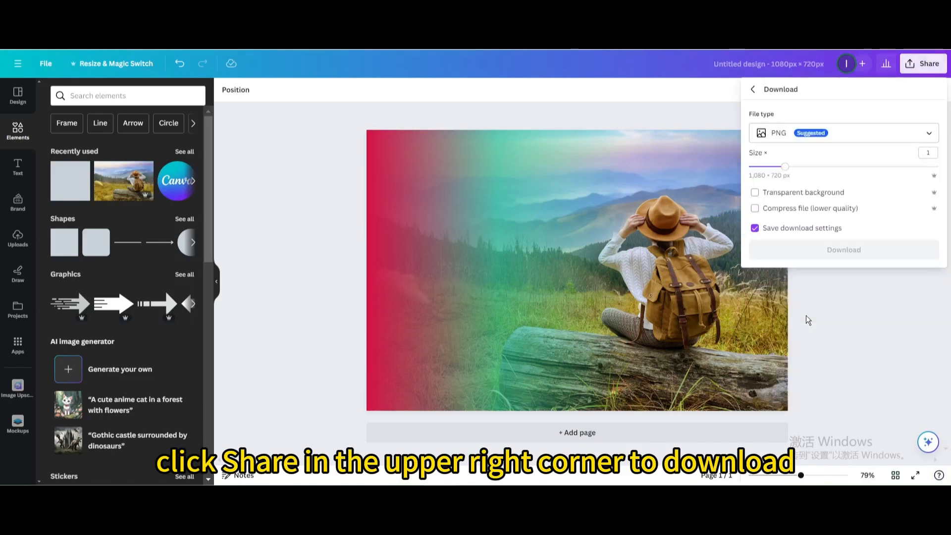
pyautogui.click(788, 133)
pyautogui.click(789, 160)
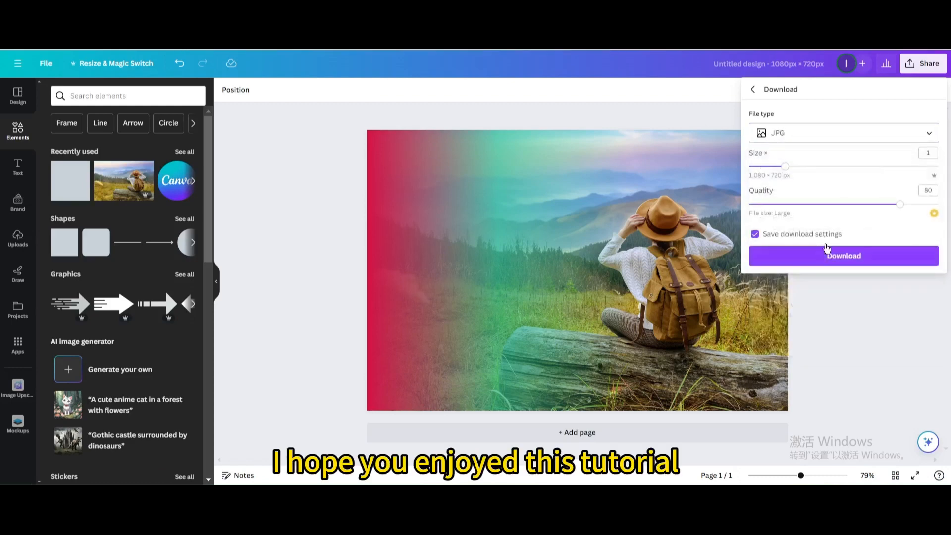
pyautogui.click(826, 254)
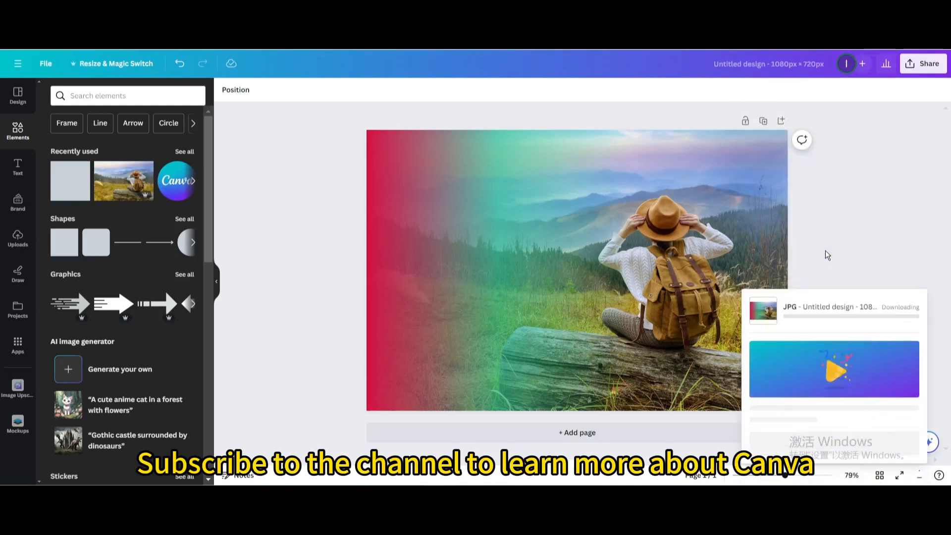